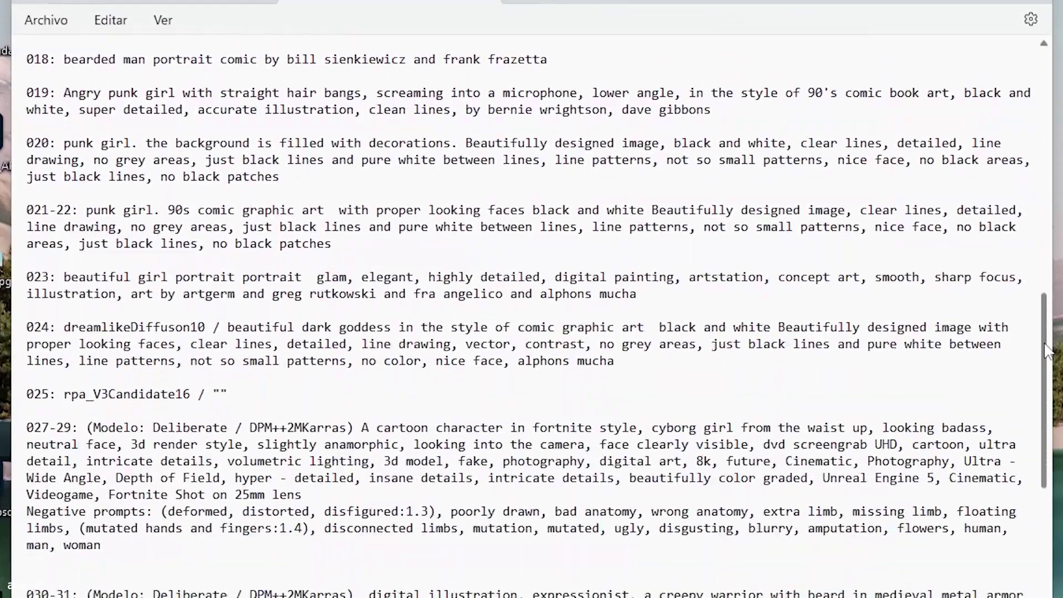
Scroll the Notepad prompt file down so entries 027 through 037 are visible.
drag(1046, 350, 1048, 476)
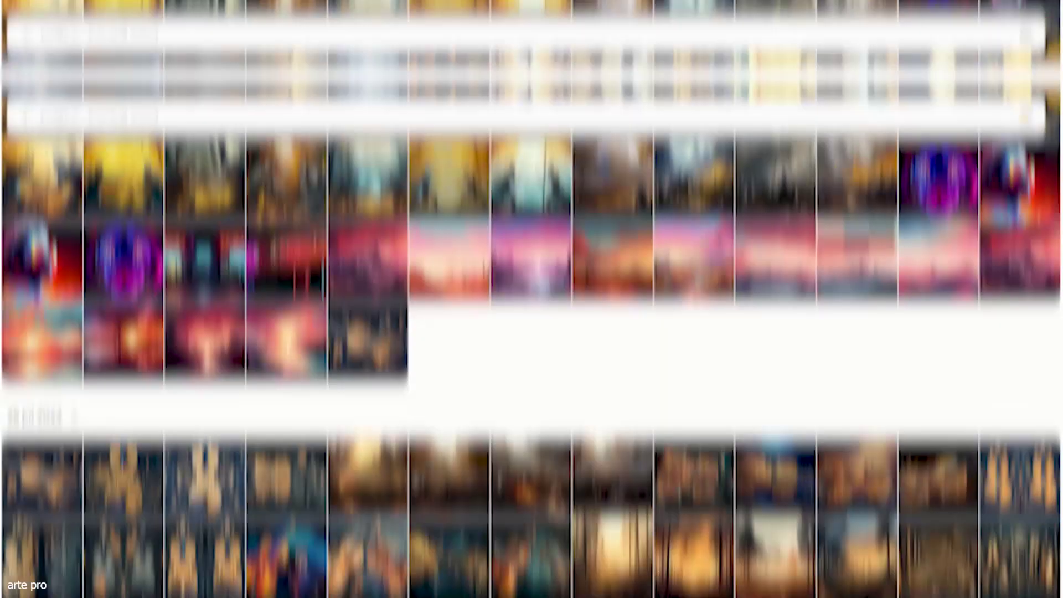
Scroll down the My Images gallery past the July 2023 groups.
scroll(531, 310, down, 6)
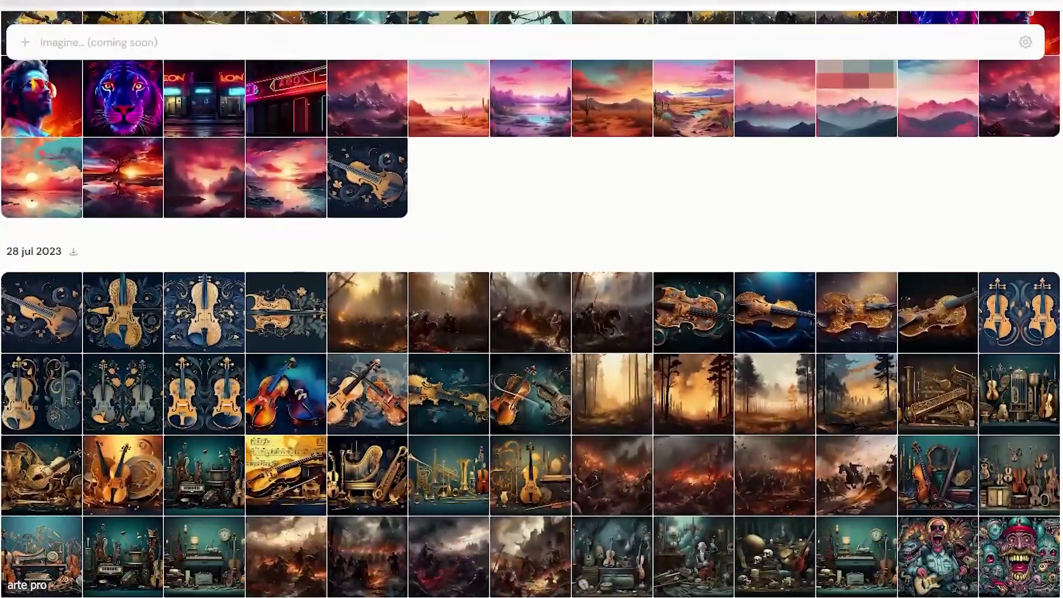
scroll(531, 310, down, 5)
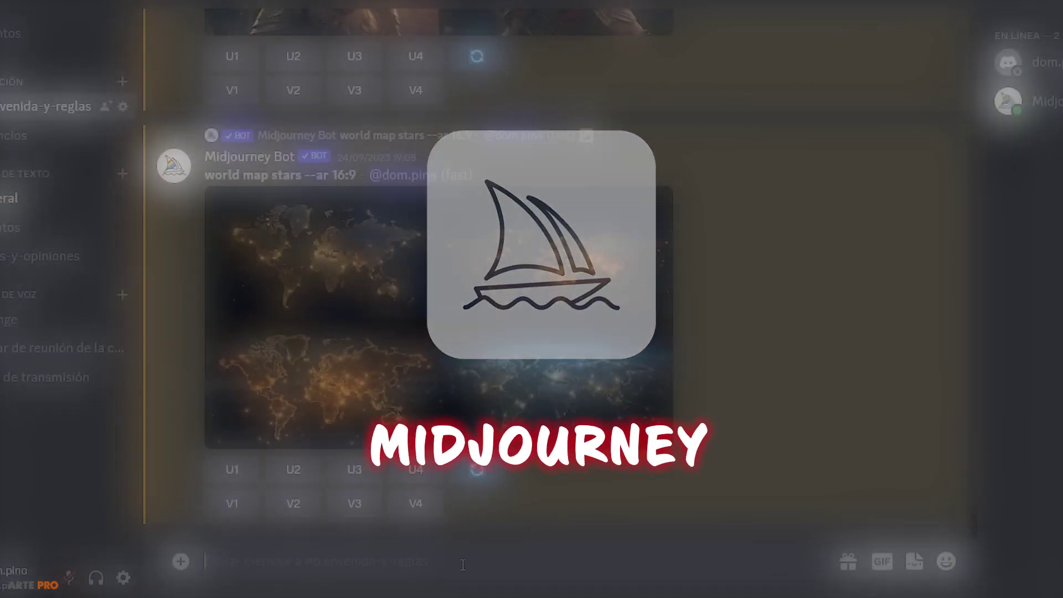
Run /describe on the attached cosmic goddess illustration to get four suggested prompts.
text(/describe)
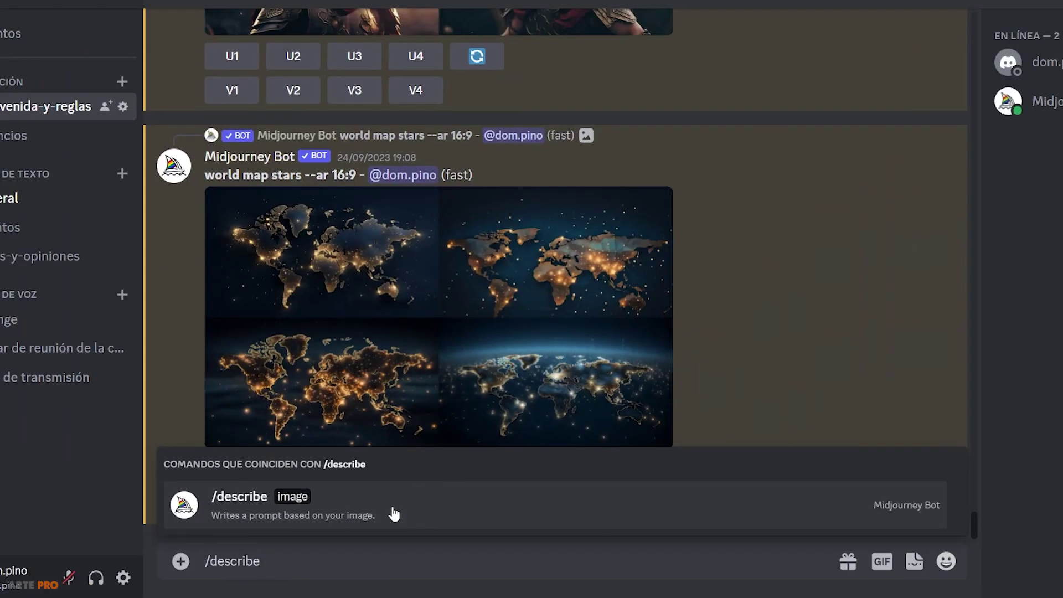
click(748, 381)
click(248, 505)
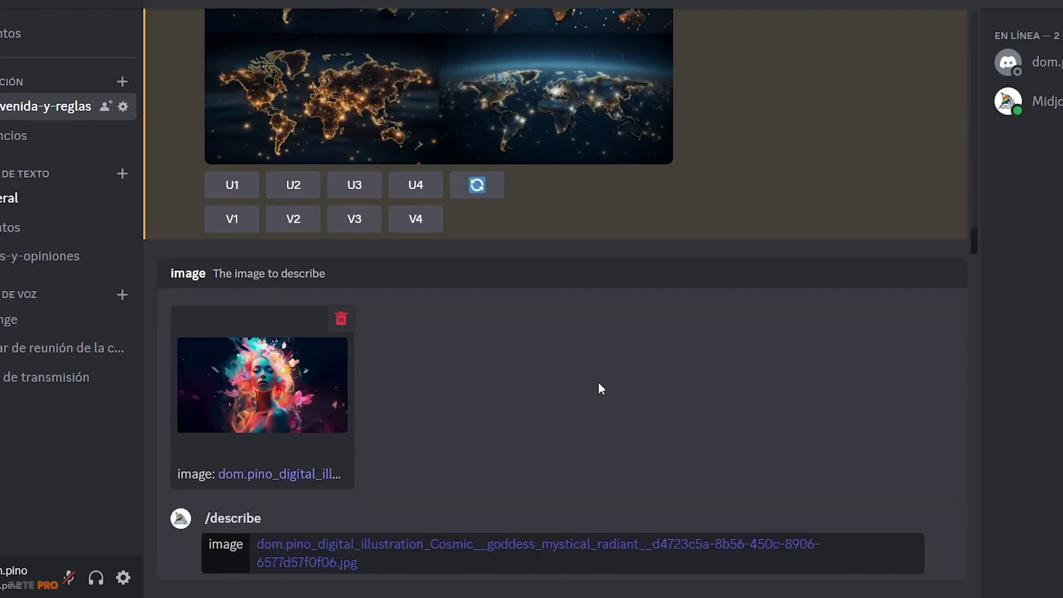
key(Return)
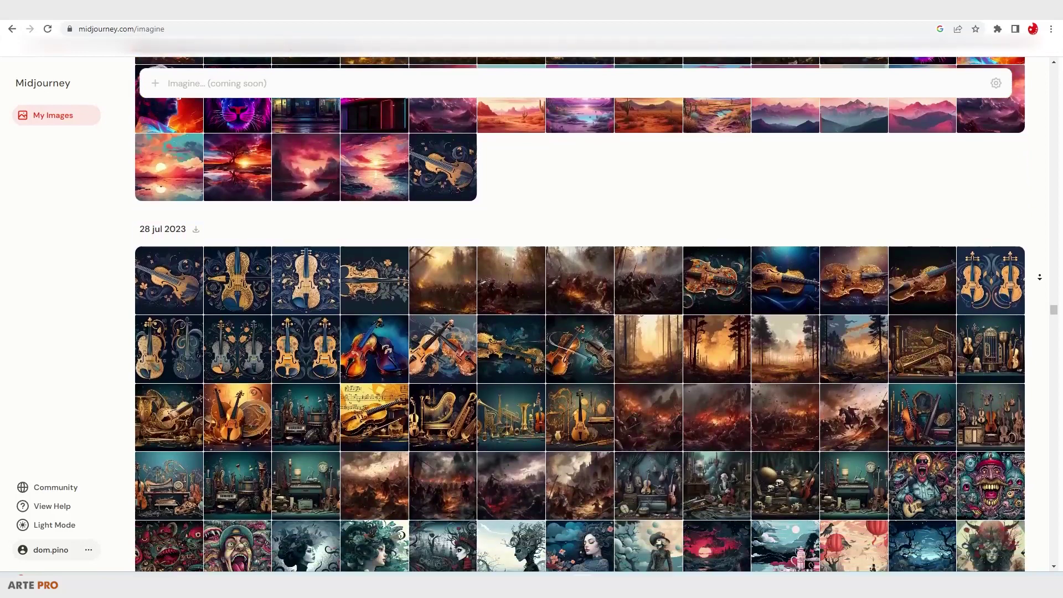
Scroll and drag far down the My Images gallery until the hyena image groups appear.
scroll(1040, 275, down, 3)
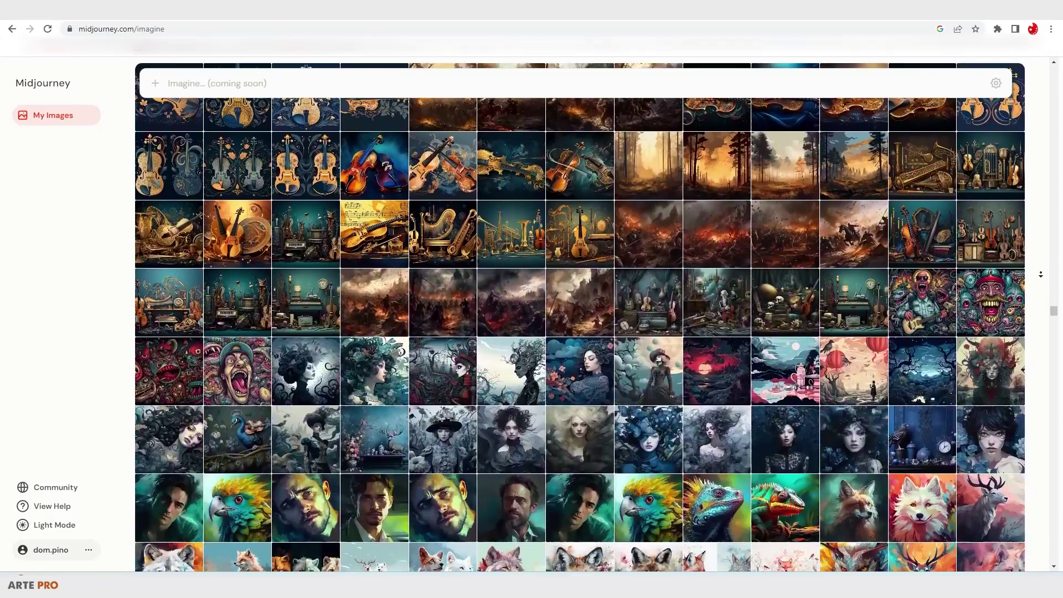
scroll(1041, 274, down, 3)
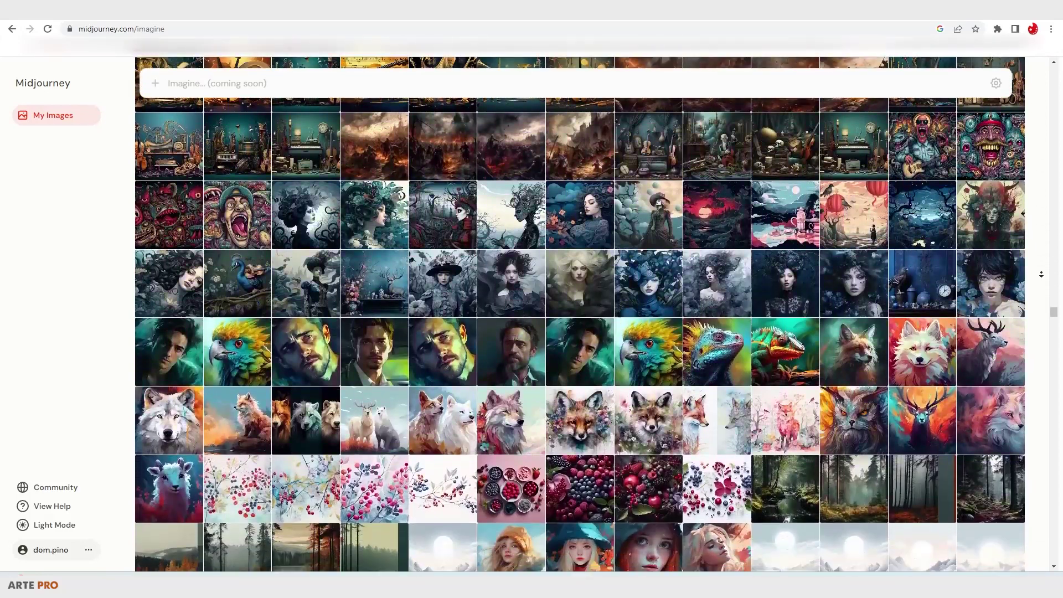
scroll(1040, 274, down, 2)
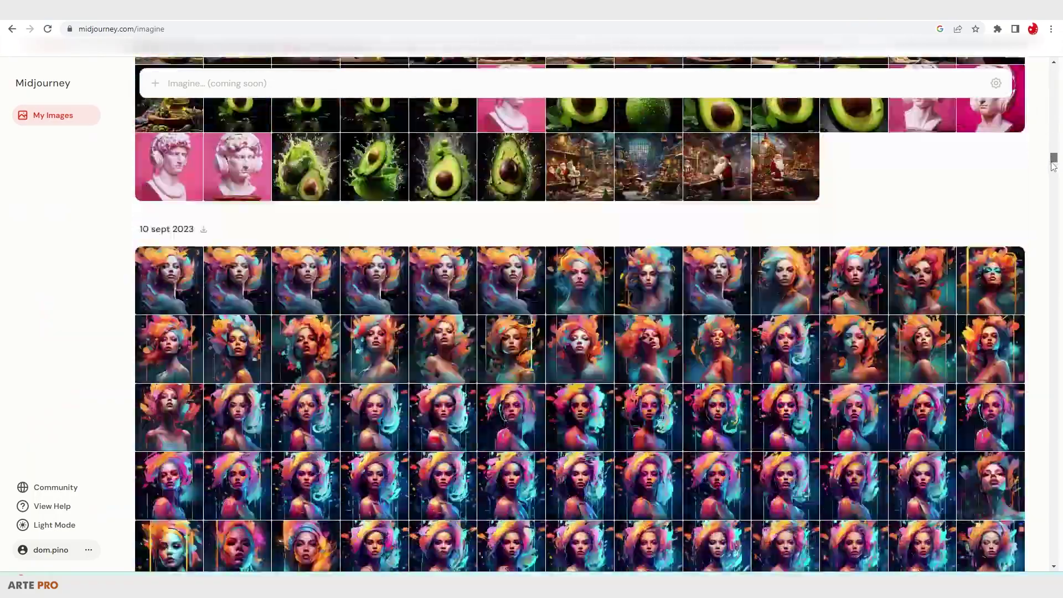
drag(1052, 164, 1052, 181)
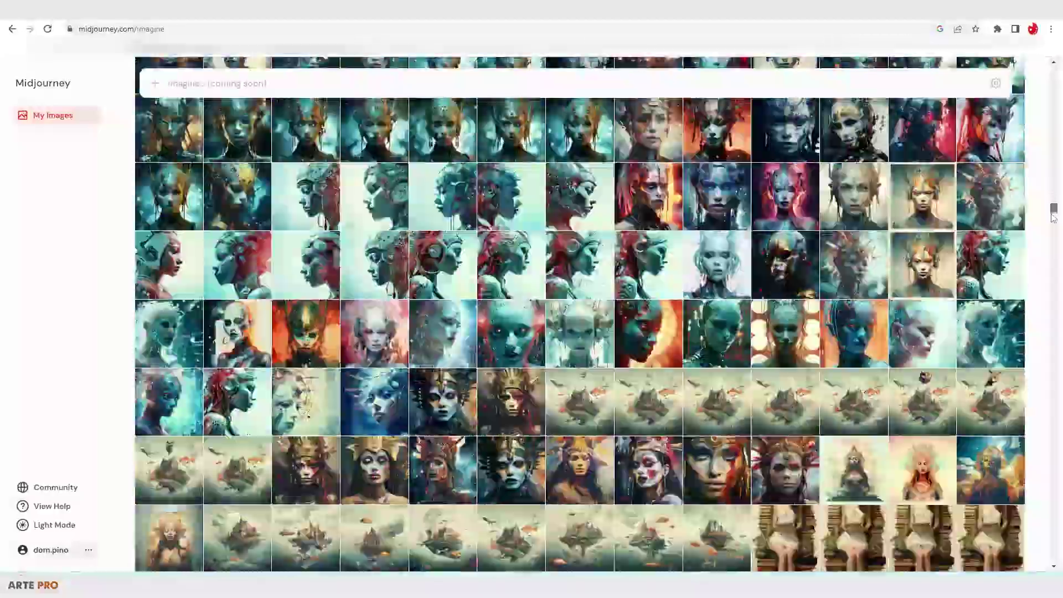
drag(1053, 217, 1052, 526)
scroll(1058, 288, up, 3)
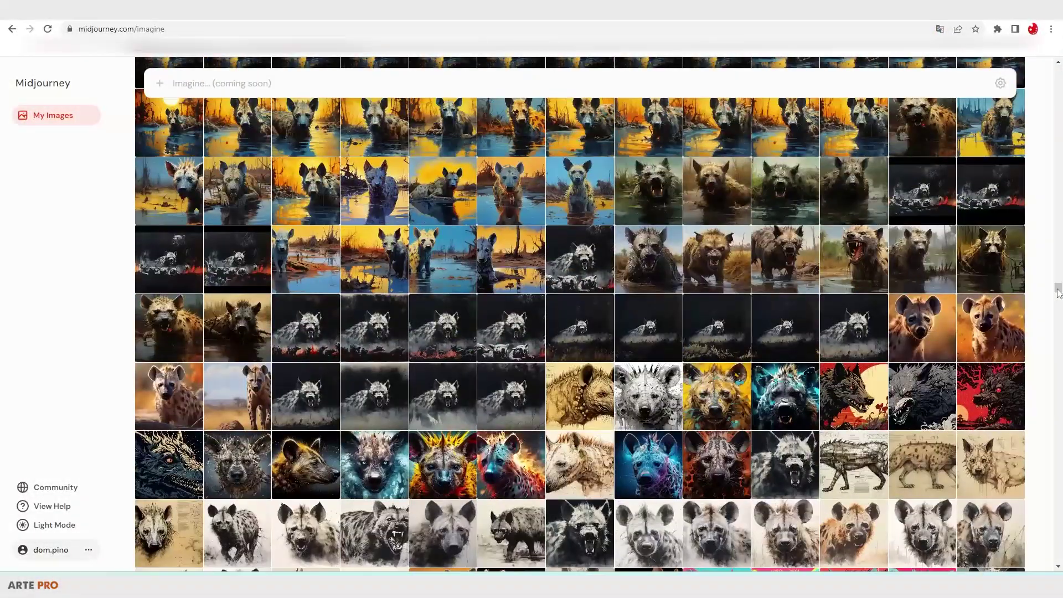
mouse_move(1059, 292)
mouse_down()
mouse_move(1053, 533)
mouse_move(1058, 291)
mouse_up()
scroll(1043, 504, up, 7)
Open the teal-splattered hyena image, select its full prompt, then return to the gallery.
click(777, 396)
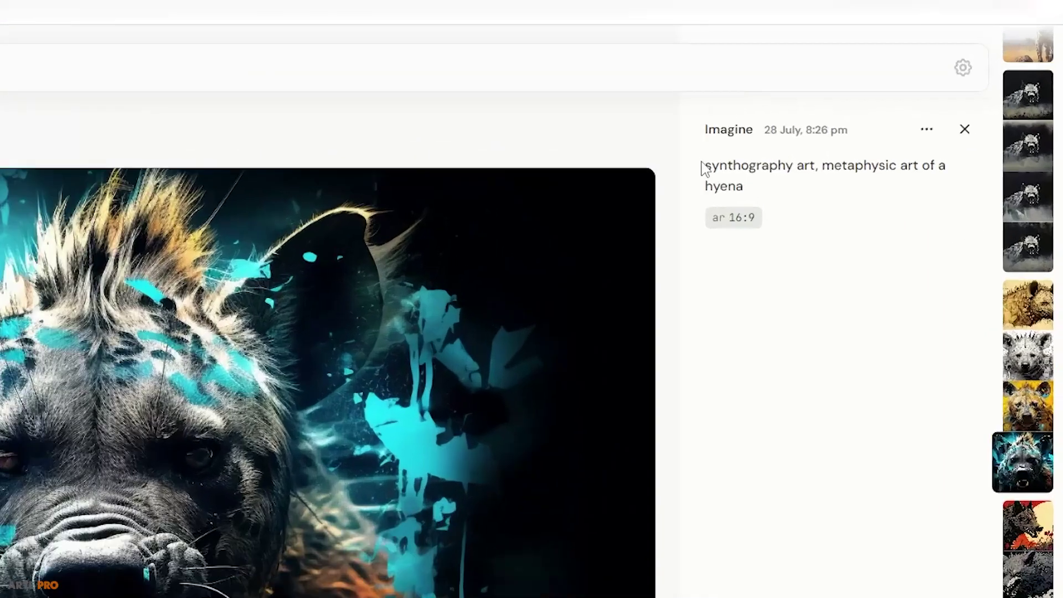
drag(840, 144, 883, 158)
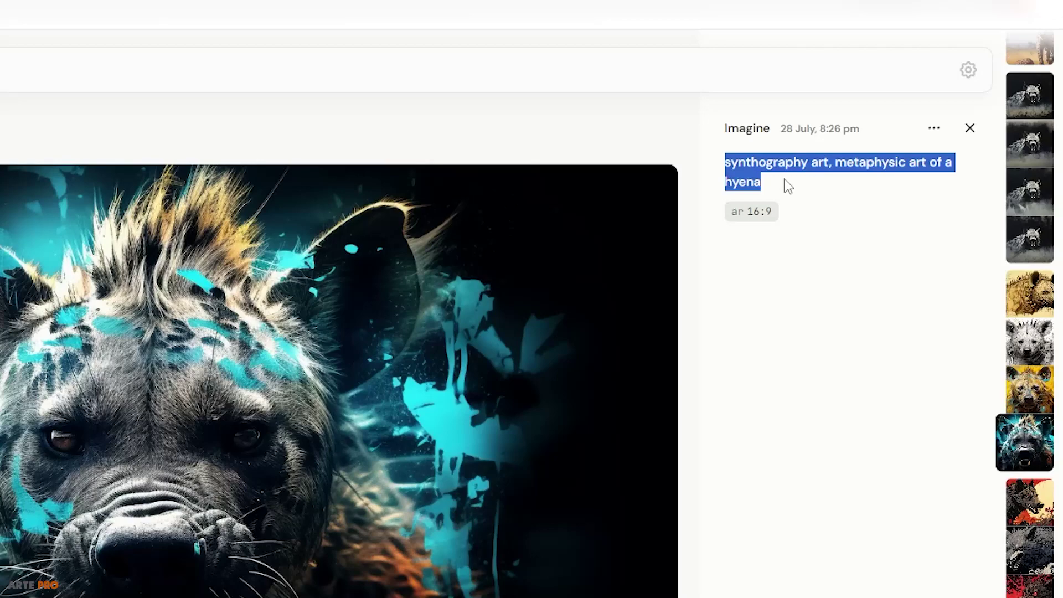
key(Escape)
Open the sketched hyena drawing and select prompt text, including 'Monotype print'.
click(973, 480)
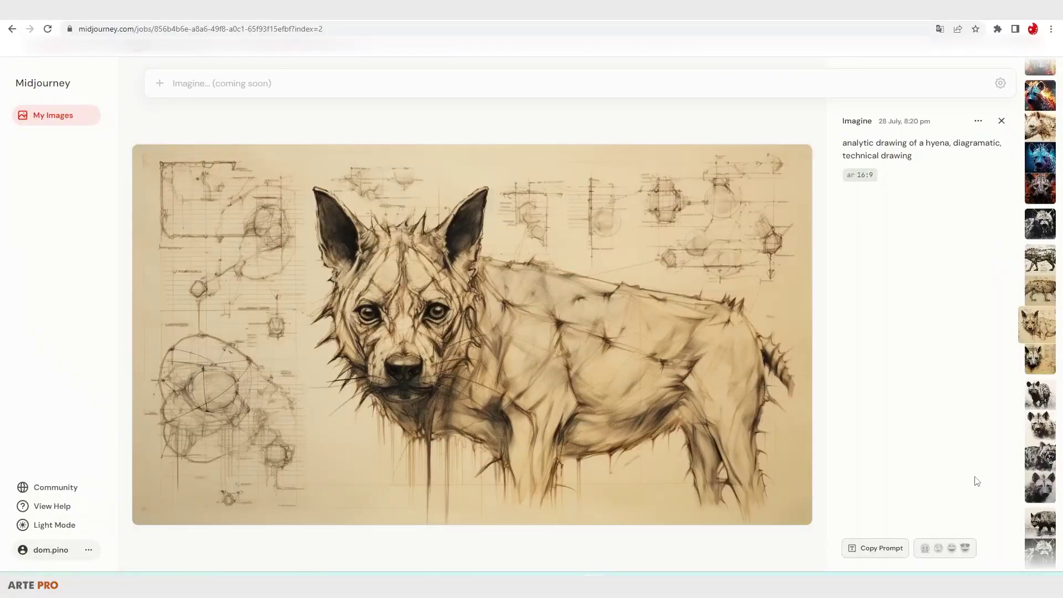
drag(930, 162, 842, 143)
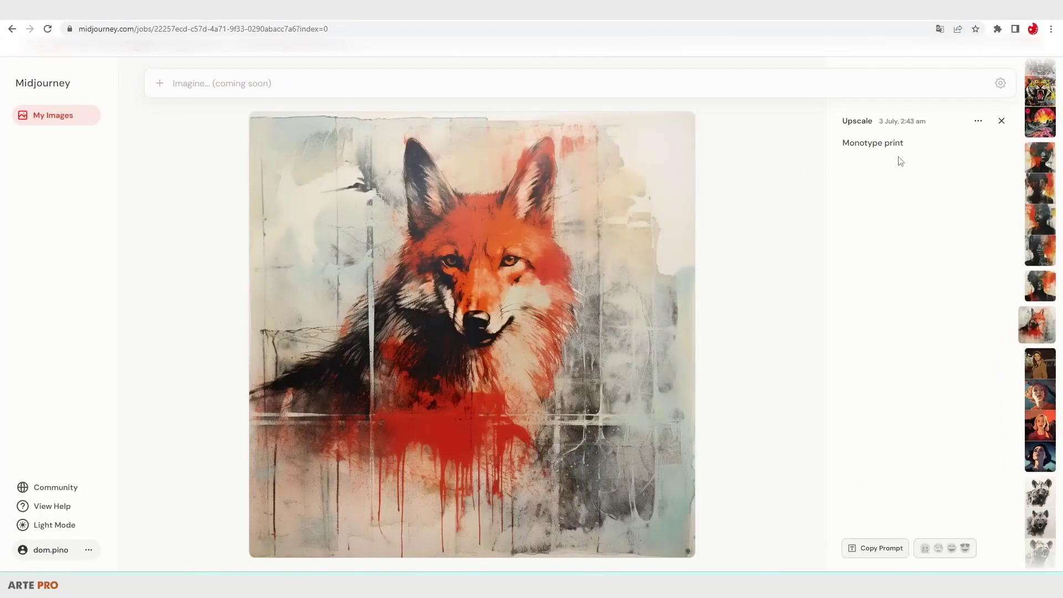
drag(842, 143, 907, 145)
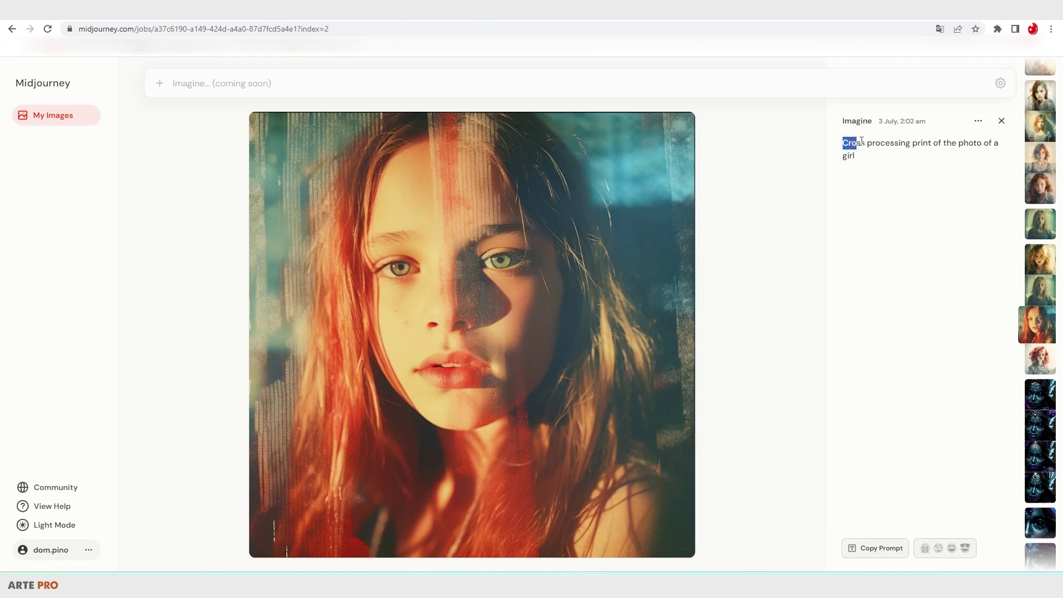
drag(862, 140, 914, 142)
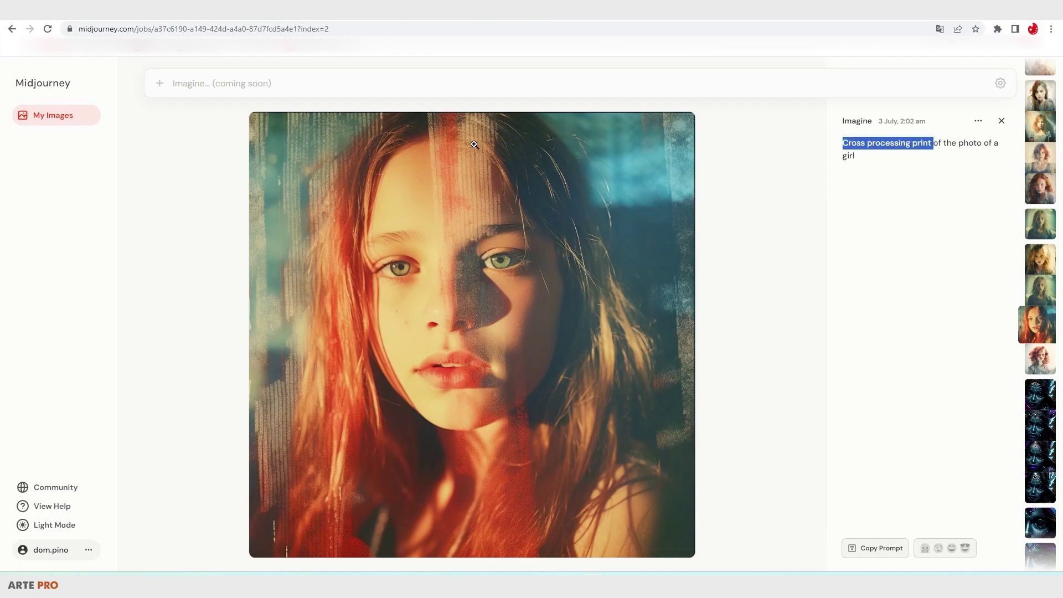
click(921, 332)
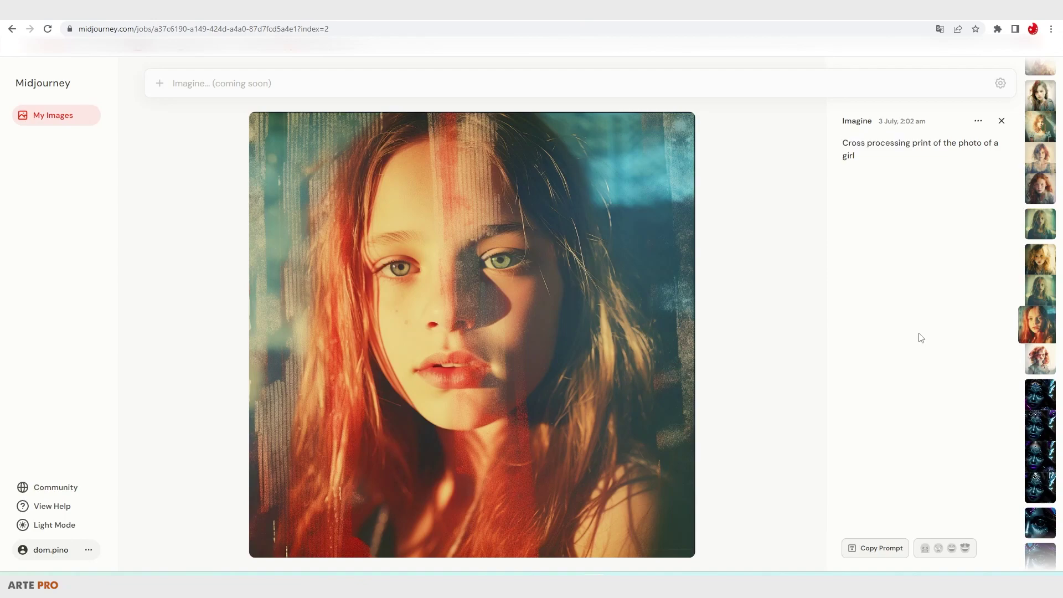
Step to the next image, then open the red-haired woman image and select its rotoscope animation prompt.
key(Right)
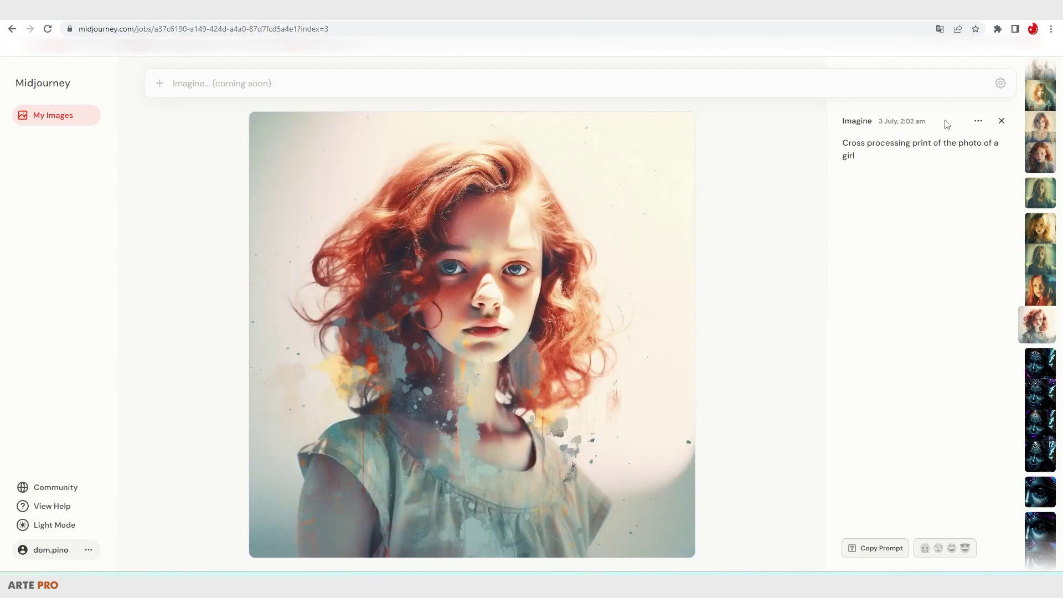
key(Escape)
click(645, 310)
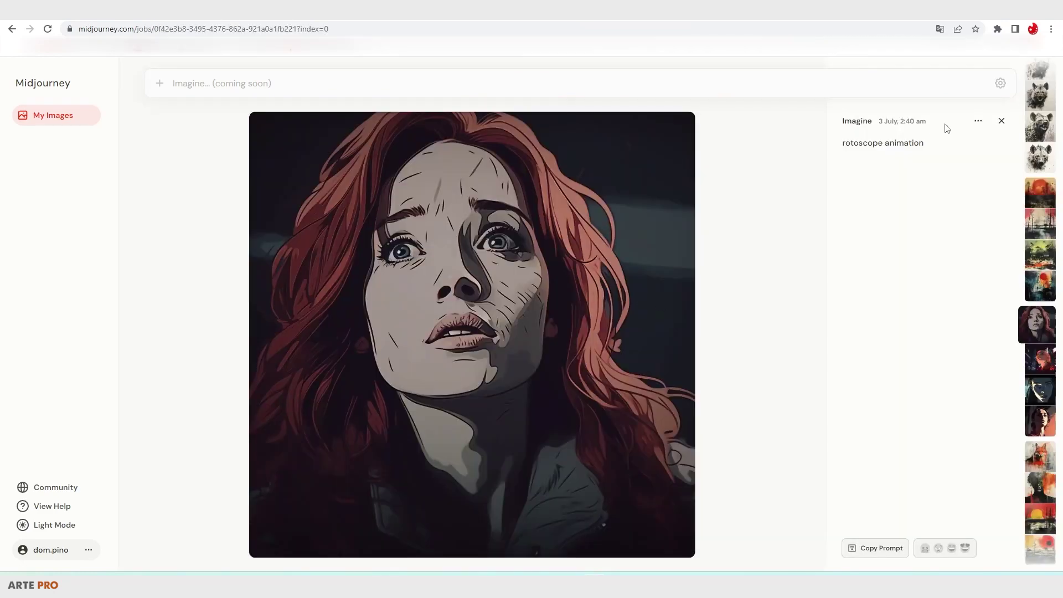
drag(920, 142, 848, 141)
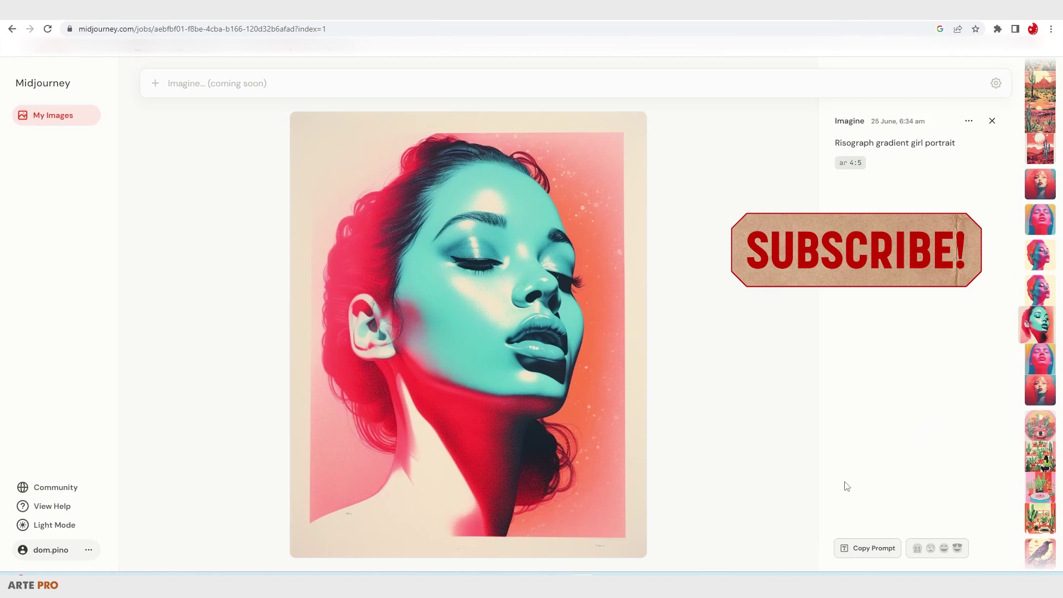
Close the portrait and search prompts for 'METAPH', scrolling through the matching images.
click(991, 121)
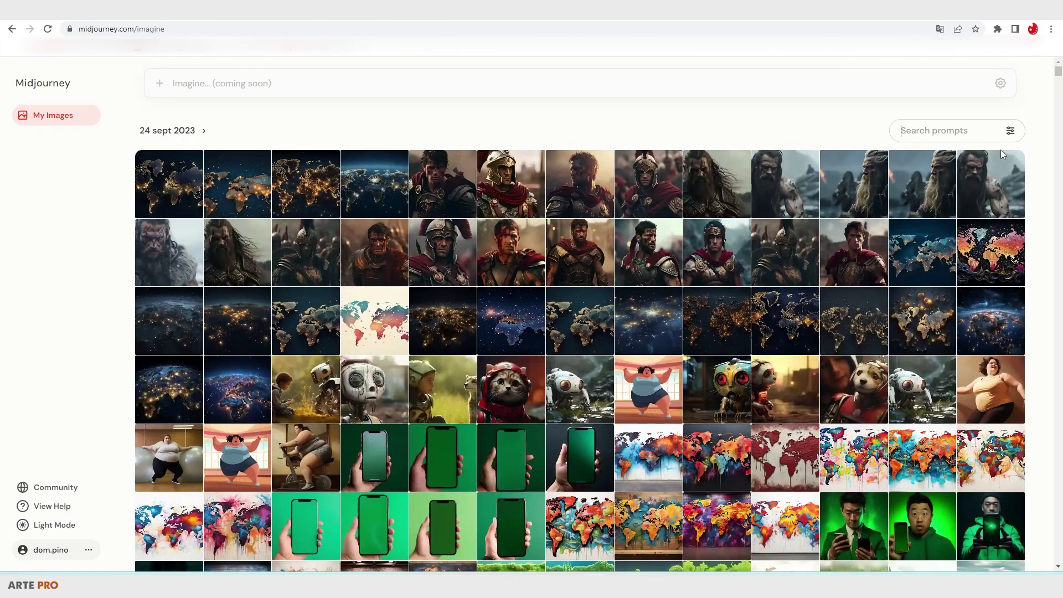
click(807, 126)
click(947, 137)
text(META)
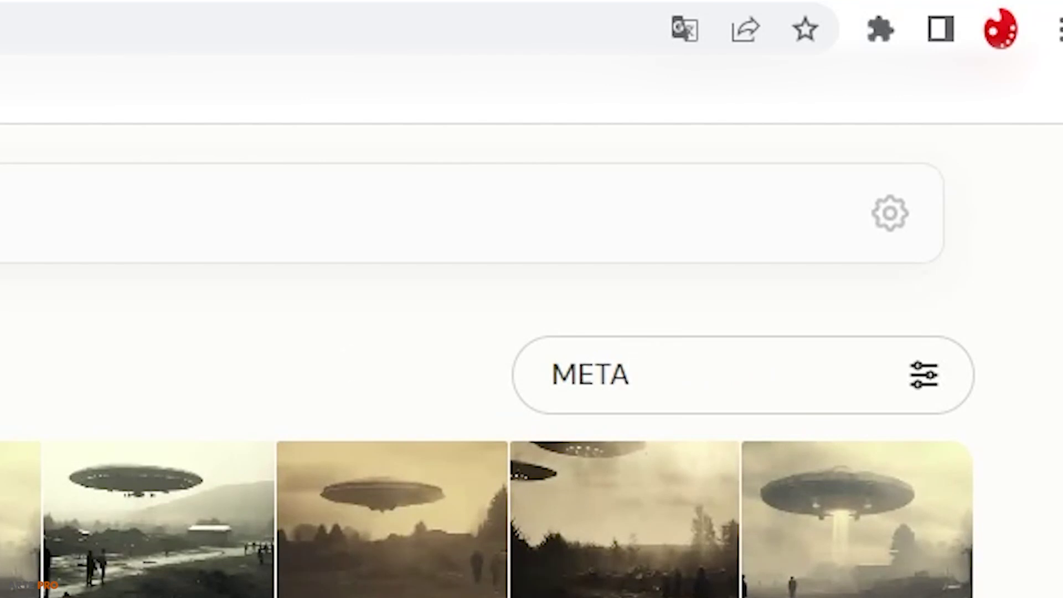
text(PH)
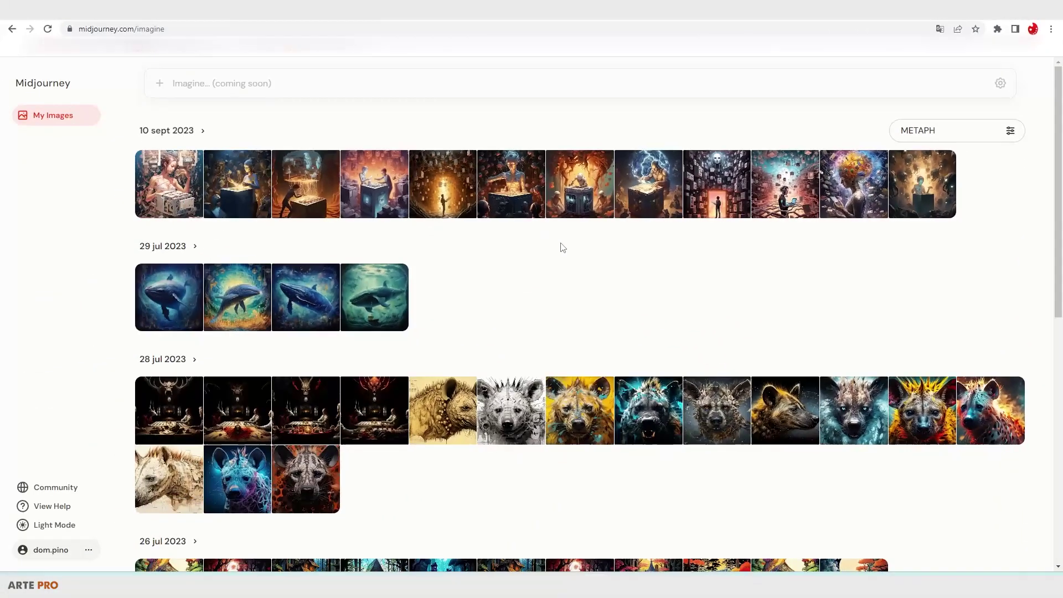
scroll(559, 275, down, 1)
scroll(559, 275, down, 9)
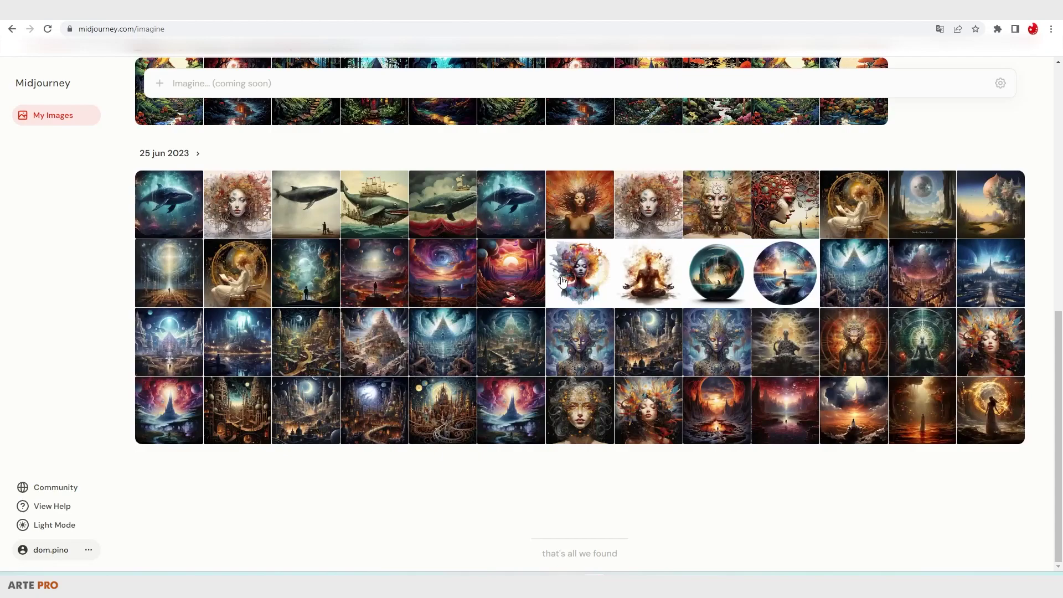
scroll(562, 282, up, 10)
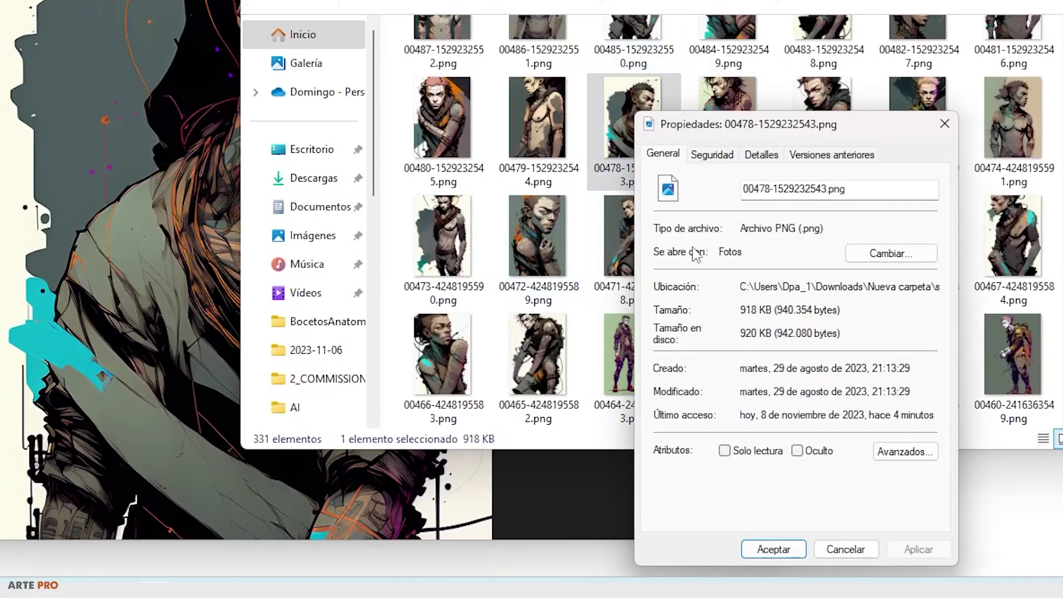
Show the Detalles tab of 00478-1529232543.png's properties, revealing its 672 x 960 pixel size.
click(762, 155)
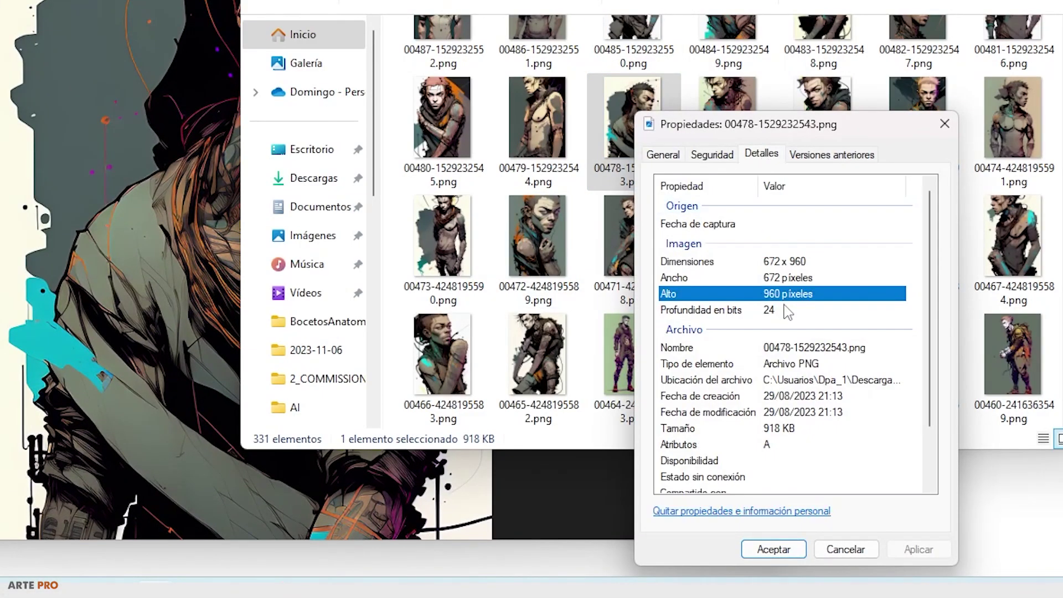
scroll(787, 310, down, 2)
scroll(785, 304, up, 2)
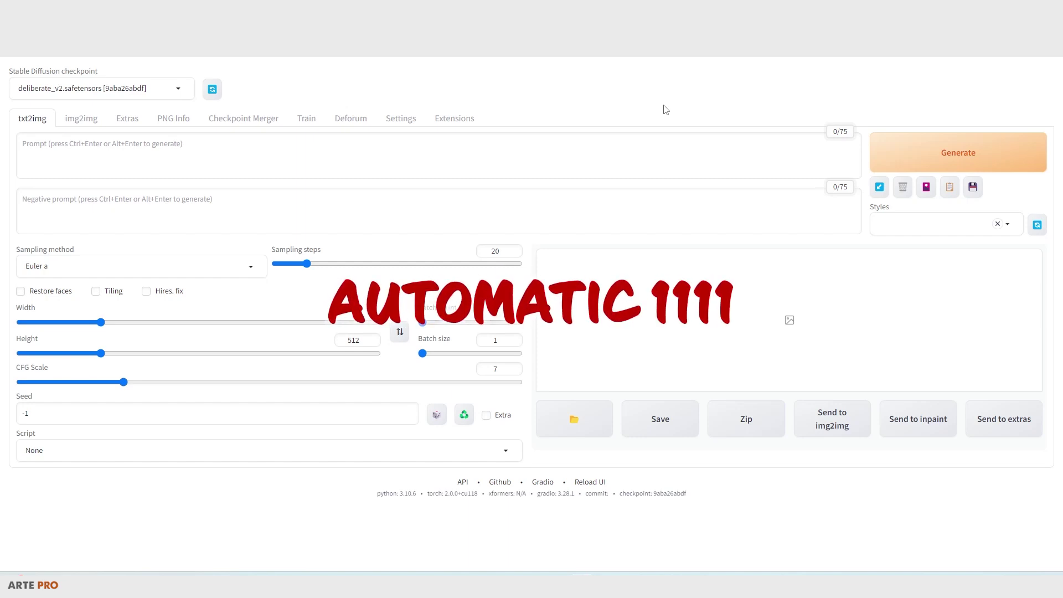
In the PNG Info tab, load a generated PNG by dropping it onto the Source box.
click(171, 124)
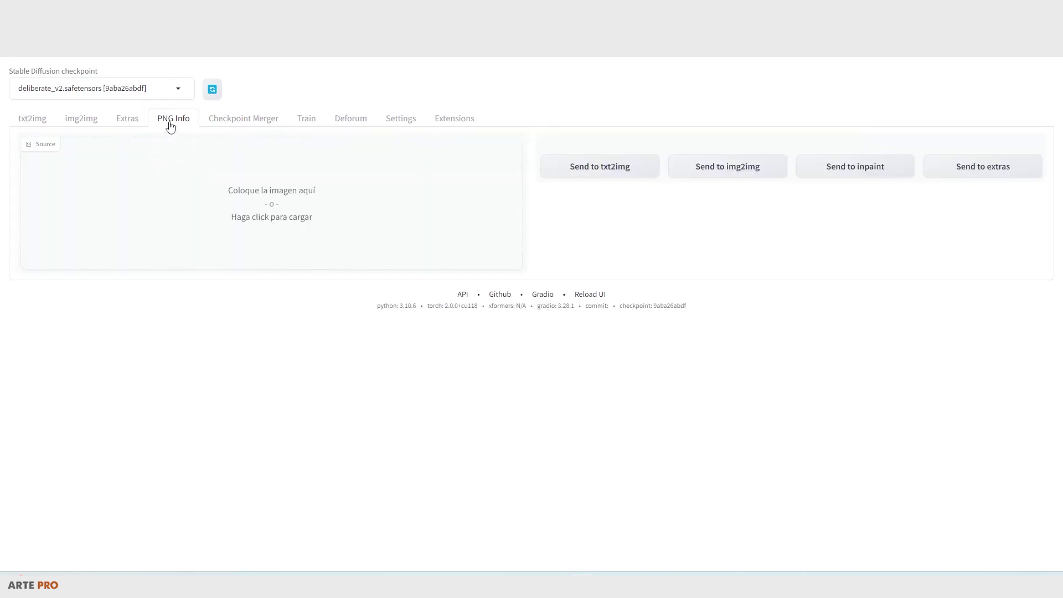
click(314, 247)
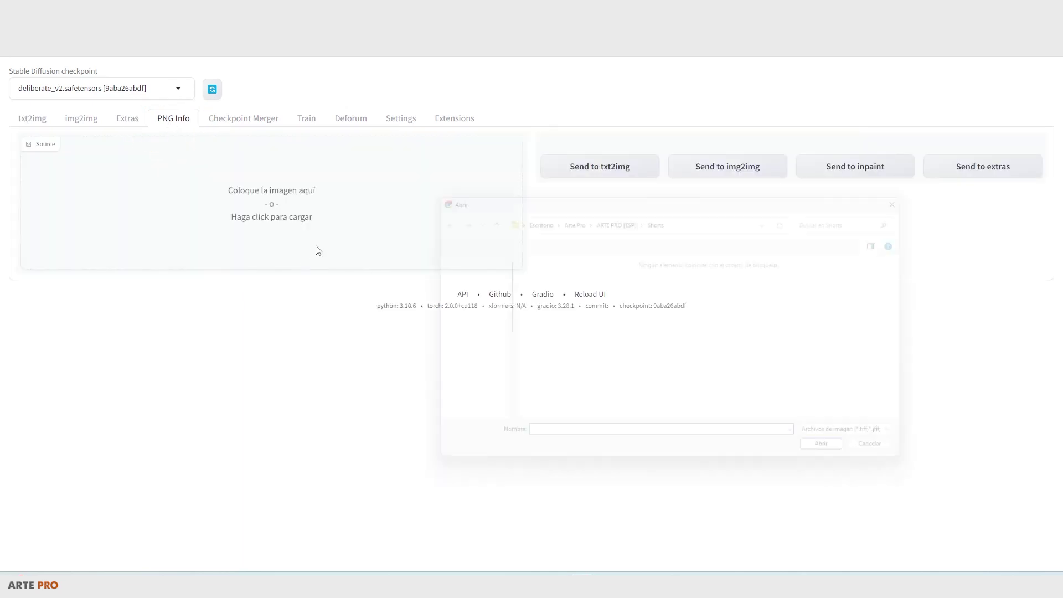
click(901, 462)
drag(795, 297, 321, 243)
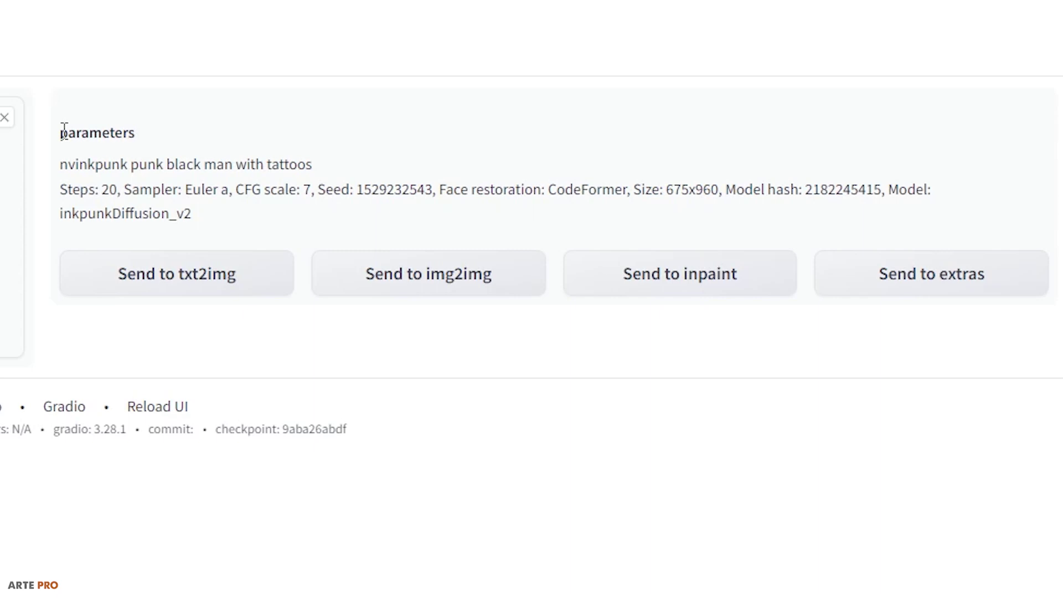
Select the prompt 'nvinkpunk punk black man with tattoos' and its settings, then load the fox image.
drag(62, 166, 355, 172)
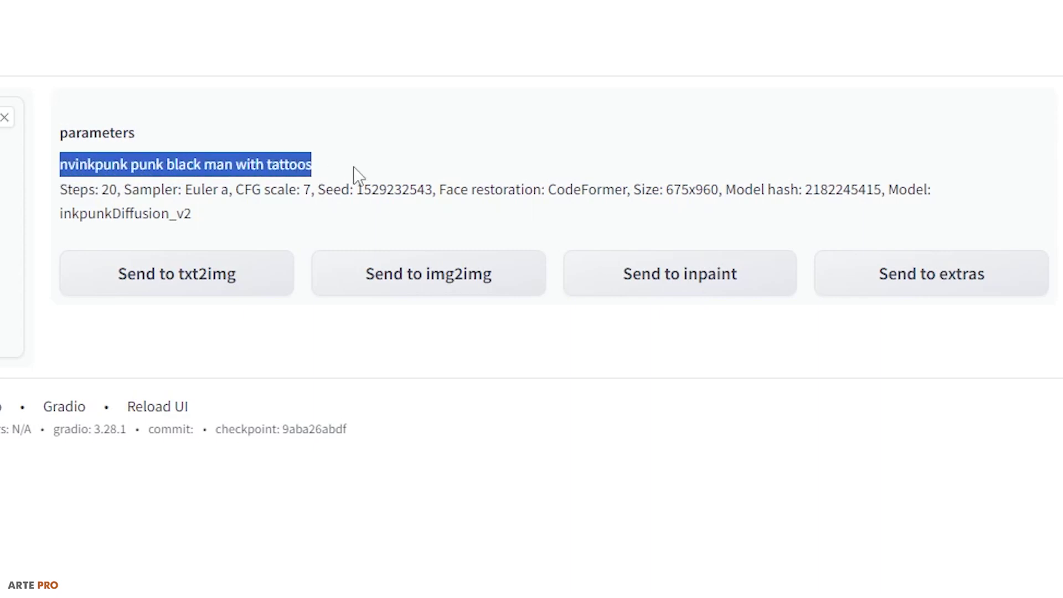
click(48, 183)
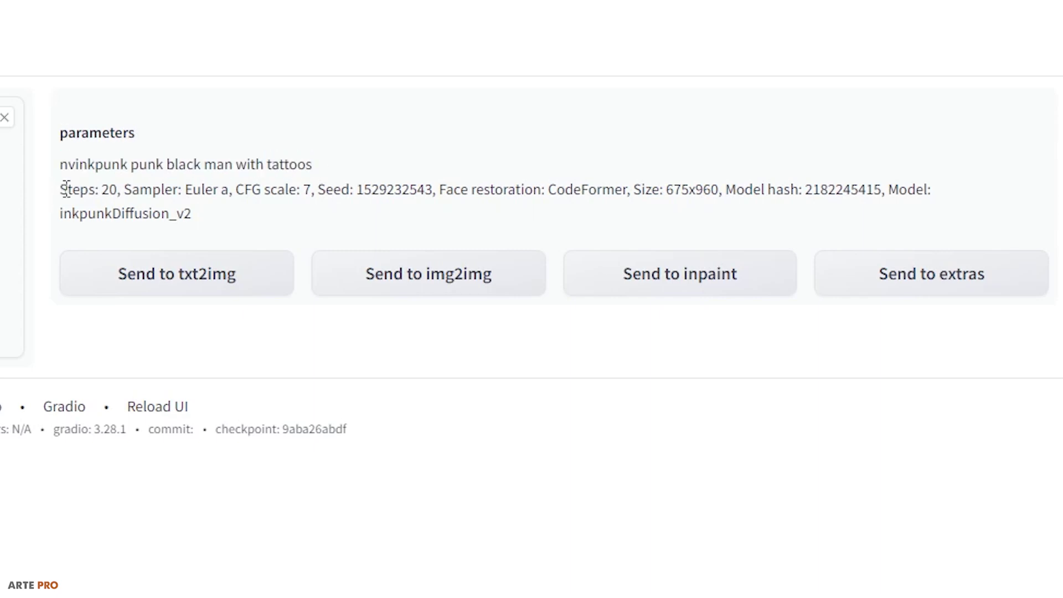
drag(62, 189, 842, 214)
click(863, 183)
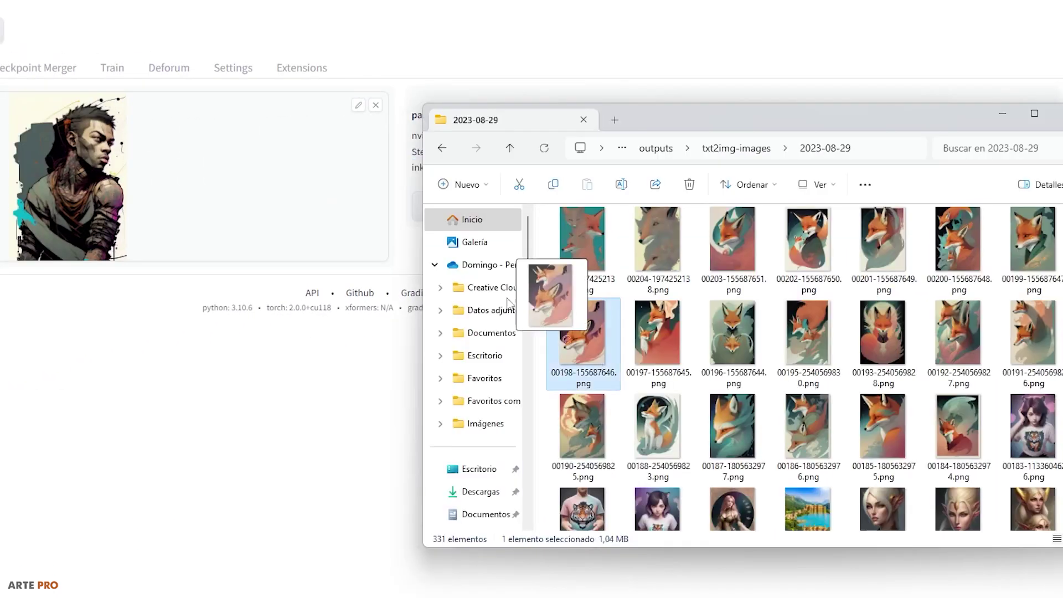
drag(551, 327, 54, 200)
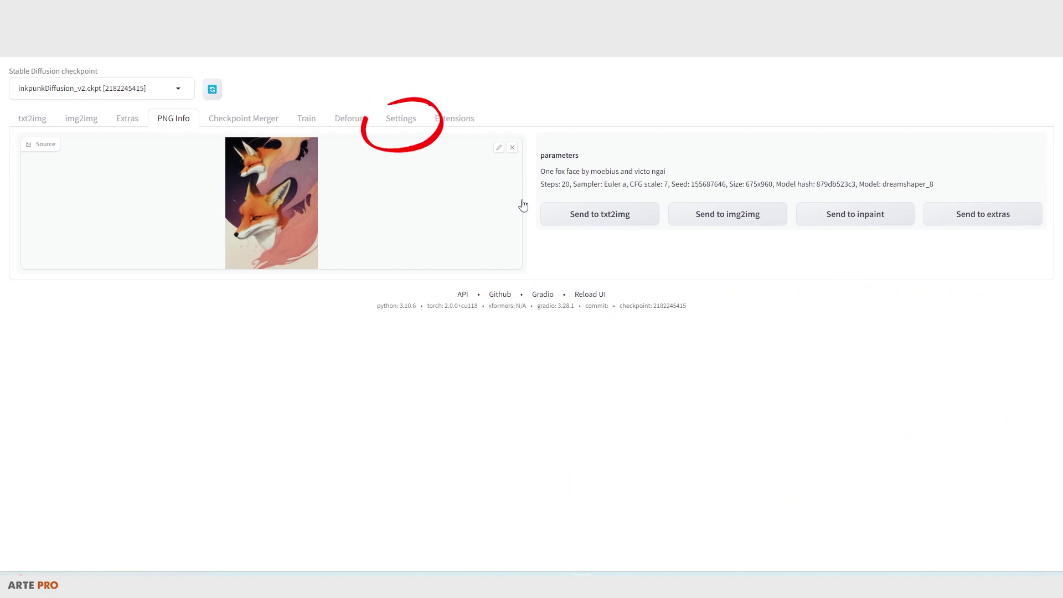
click(389, 126)
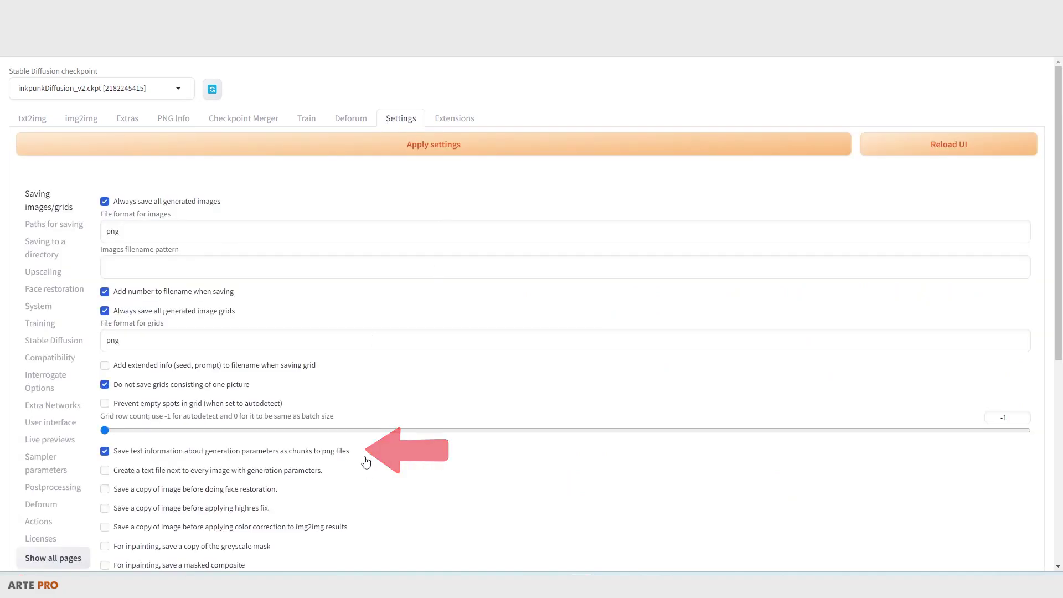
drag(363, 455, 116, 457)
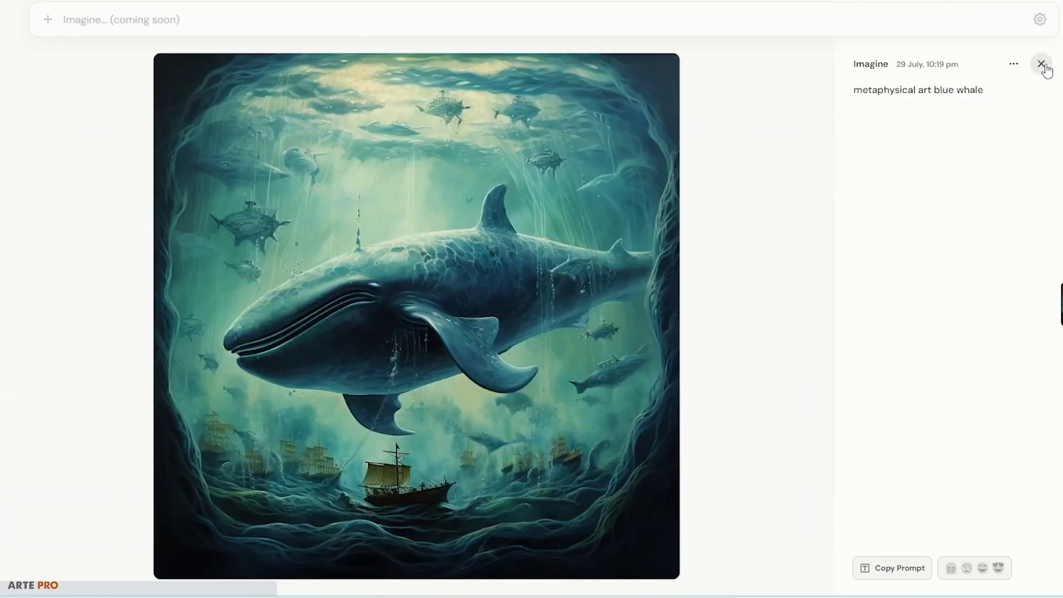
Step forward through three images, reading each prompt, up to the yellow-toned hyena painting.
key(Right)
key(Right)
key(Right)
key(Right)
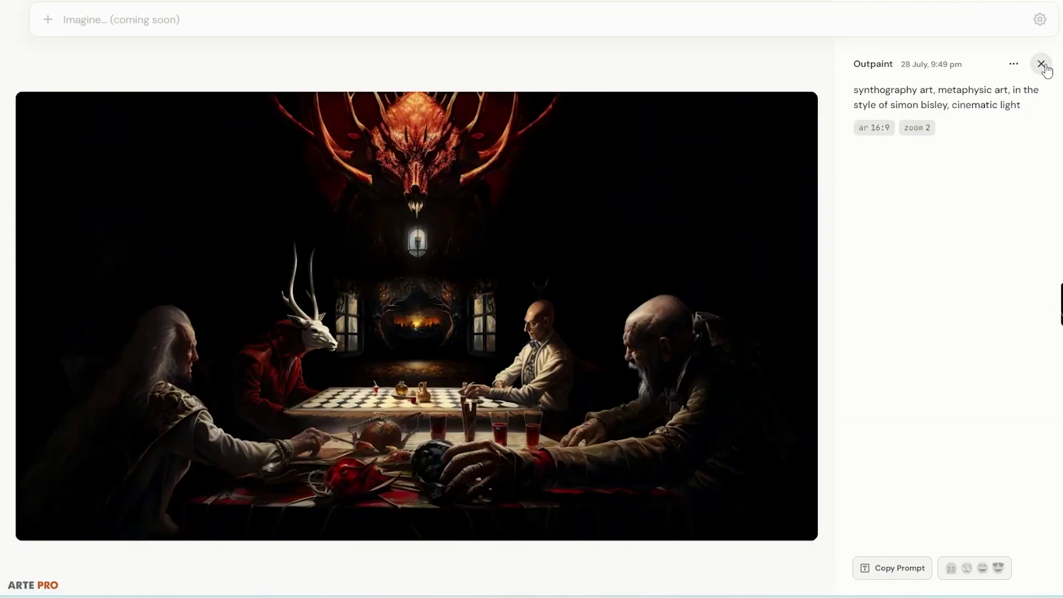
key(Right)
key(Right)
key(Right)
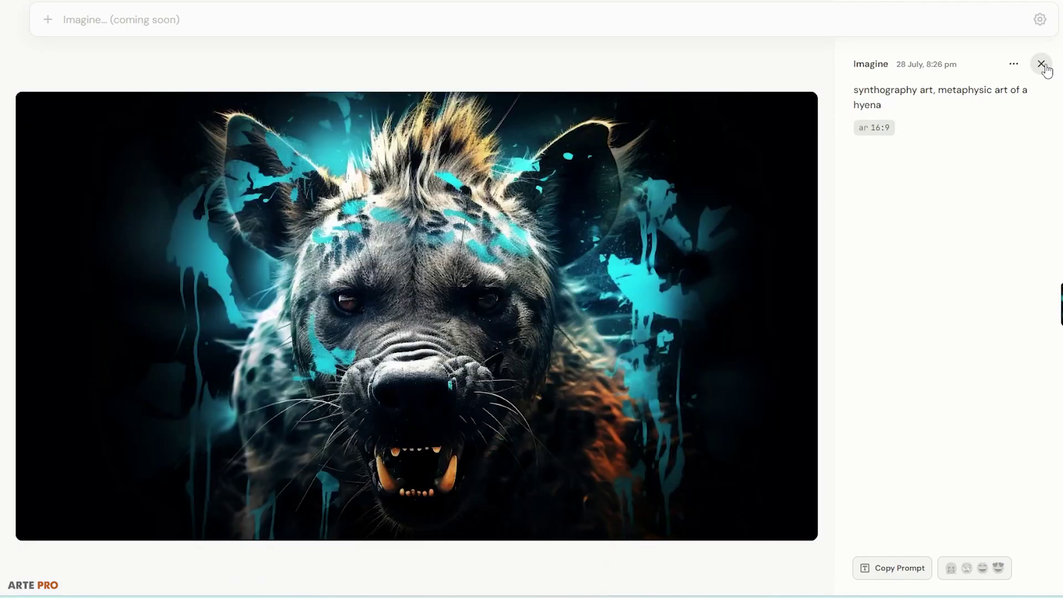
key(Right)
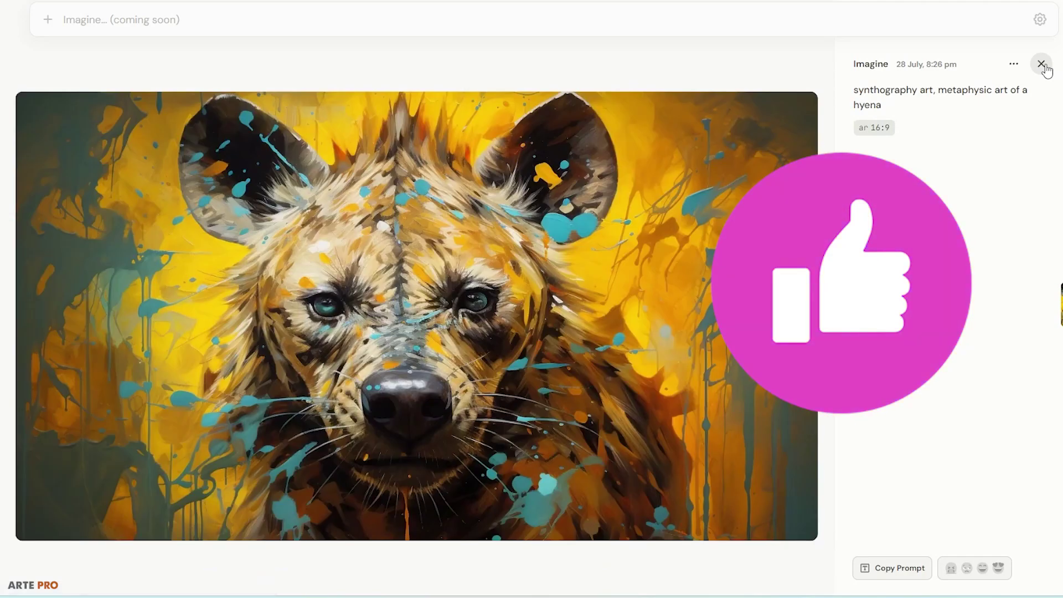